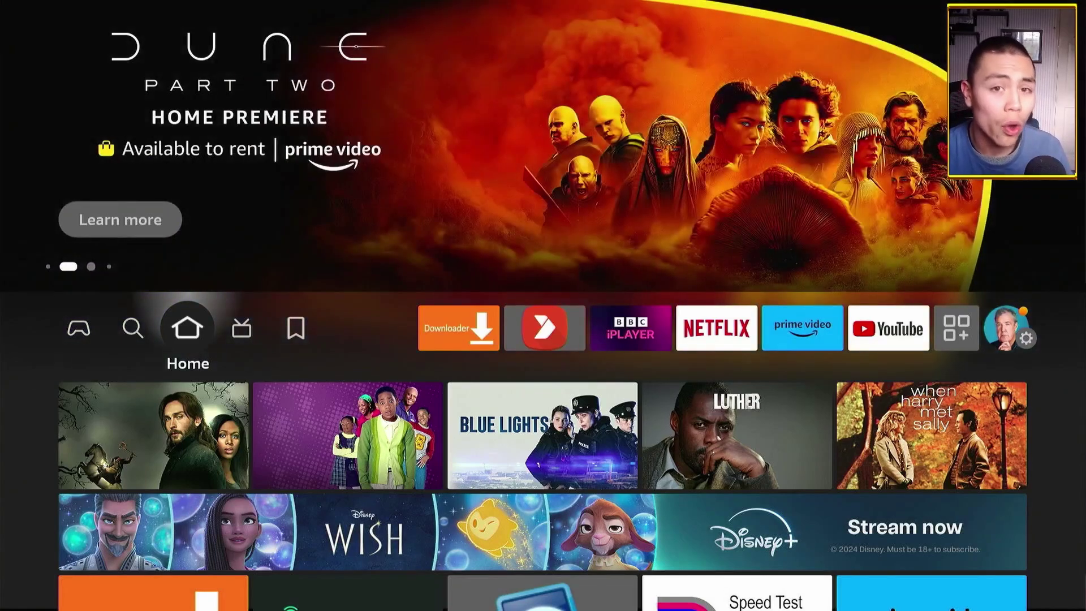
Go to Settings > My Fire TV > About
key("Right")
key("Right")
key("Right")
key("Right")
key("Right")
key("Right")
key("Right")
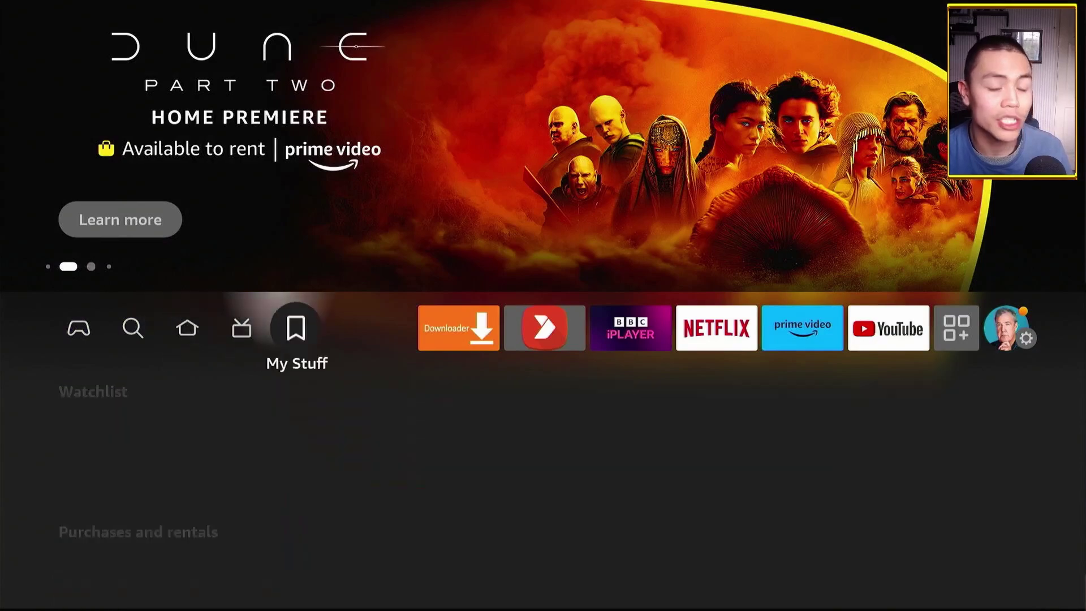
key("Right")
key("Right")
key("Right")
key("Down")
key("Right")
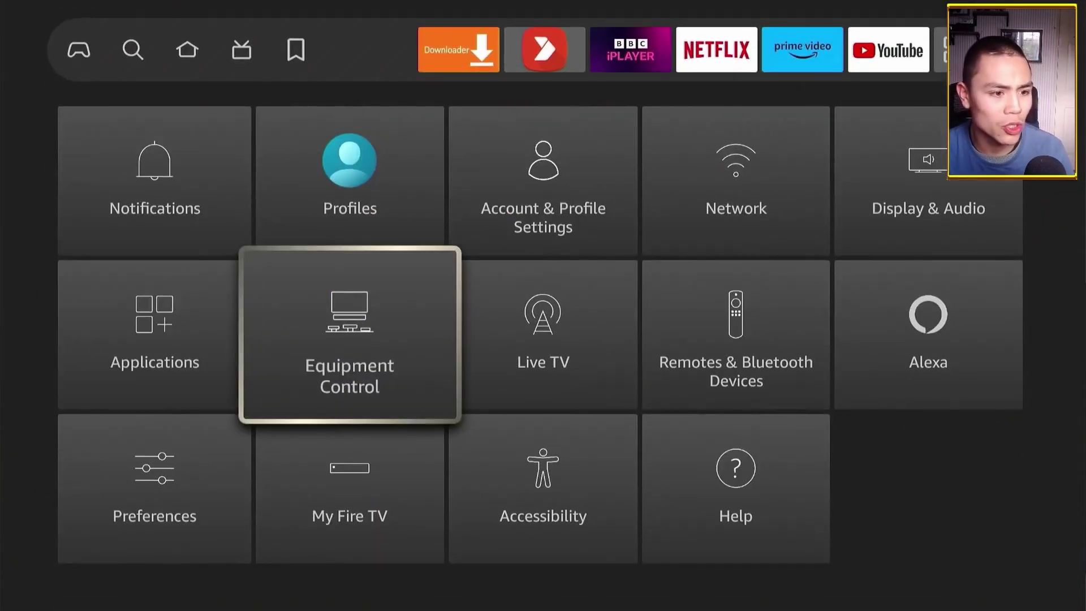
key("Down")
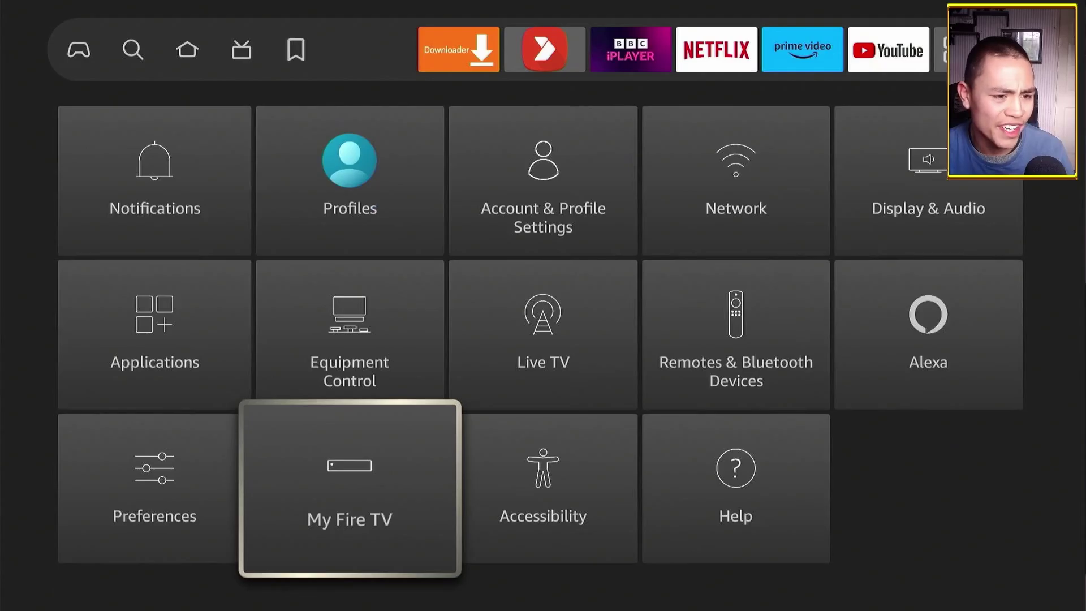
key("Return")
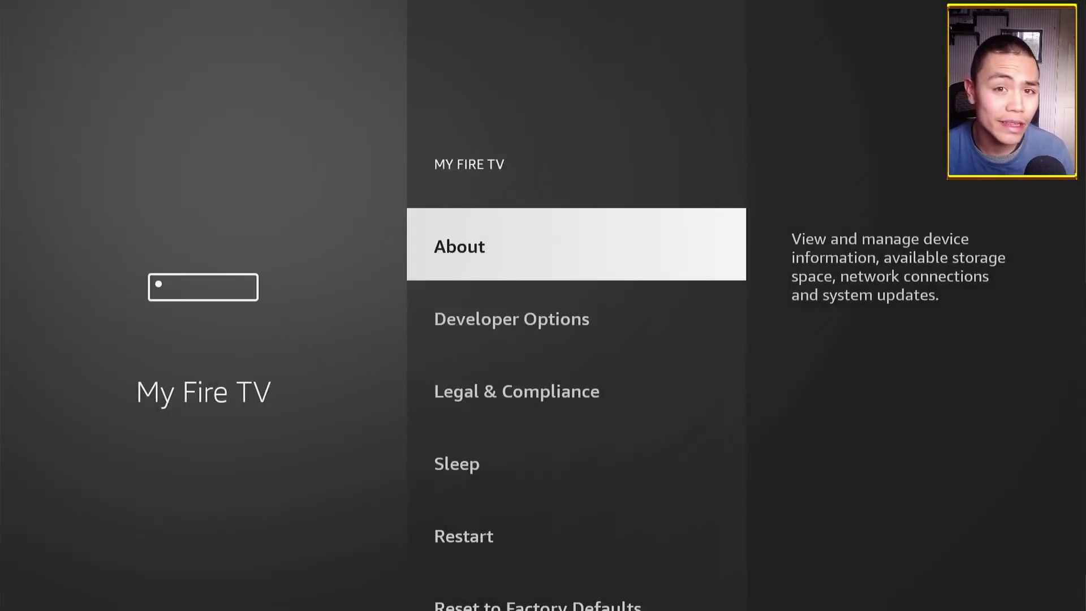
key("Return")
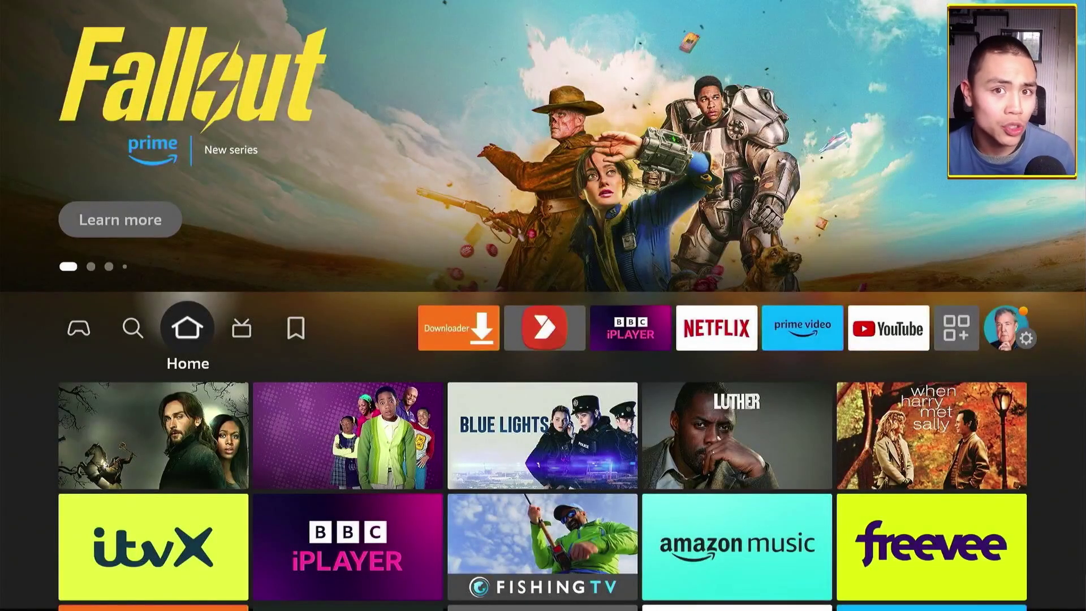
Return to the My Fire TV list, check for Developer Options, then reopen About
key("Right")
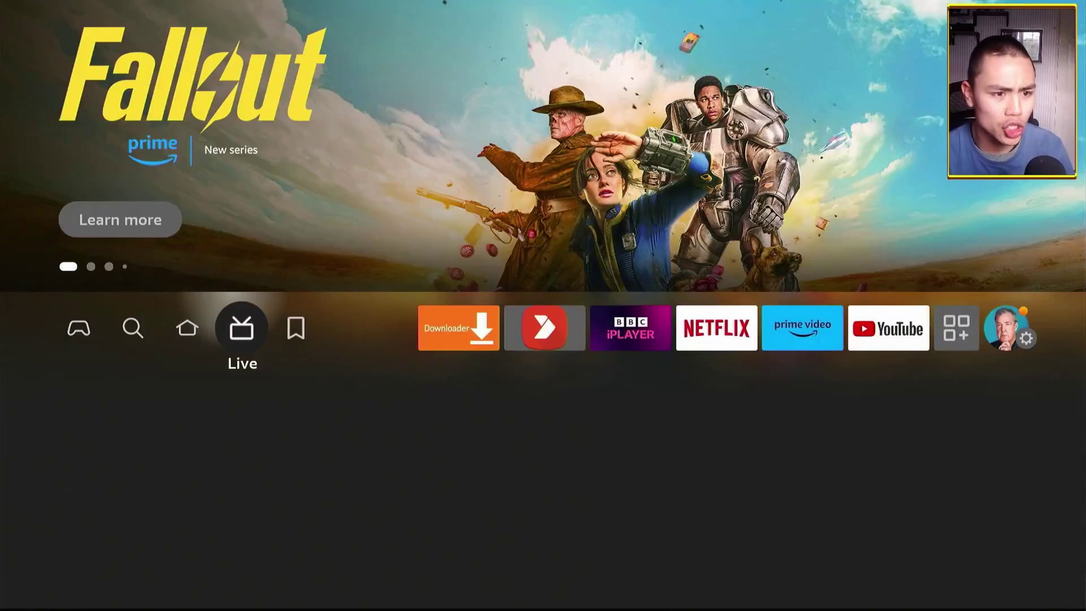
key("Right")
key("Right")
key("Right")
key("Right")
key("Right")
key("Right")
key("Right")
key("Right")
key("Right")
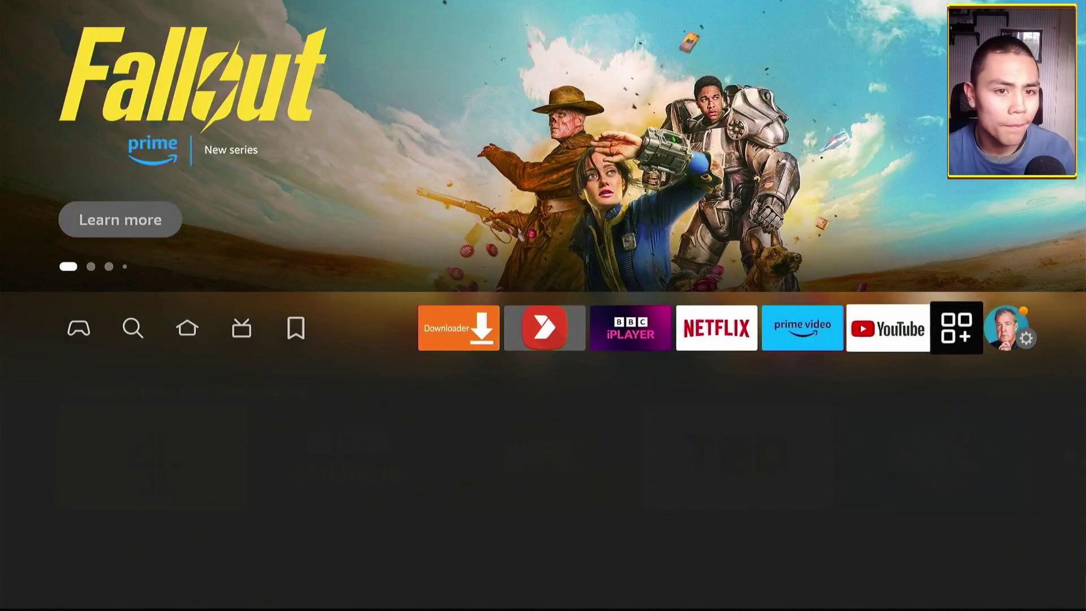
key("Down")
key("Down")
key("Down")
key("Right")
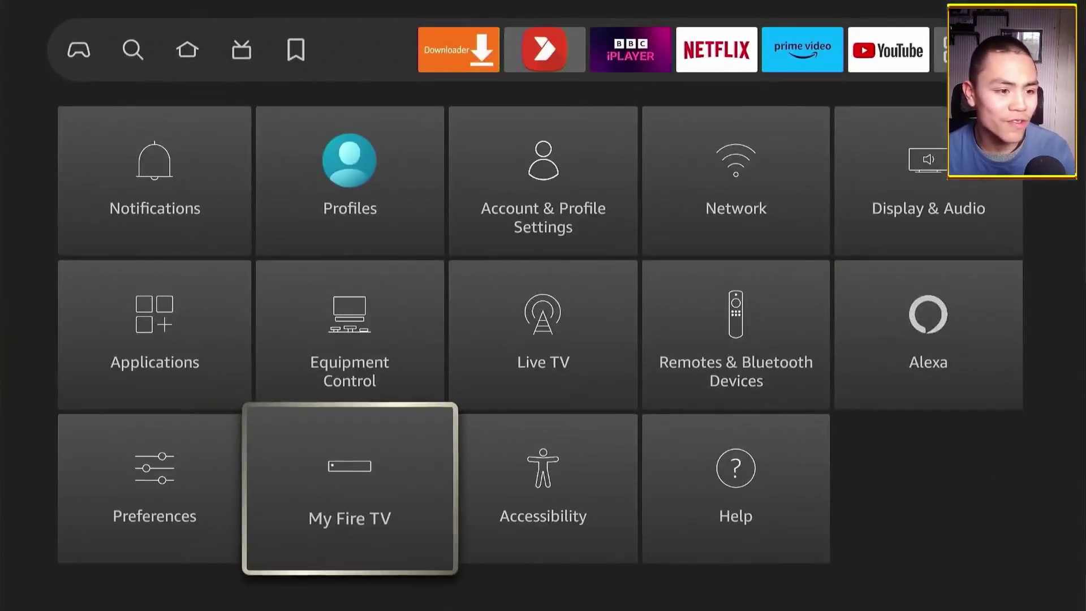
key("Return")
key("Return")
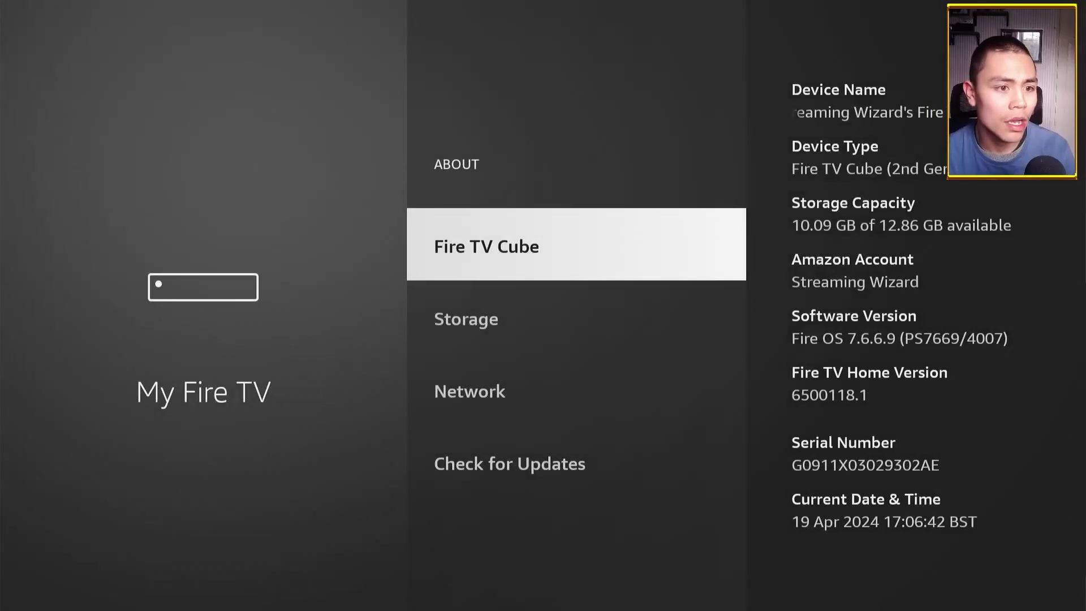
key("Escape")
key("Down")
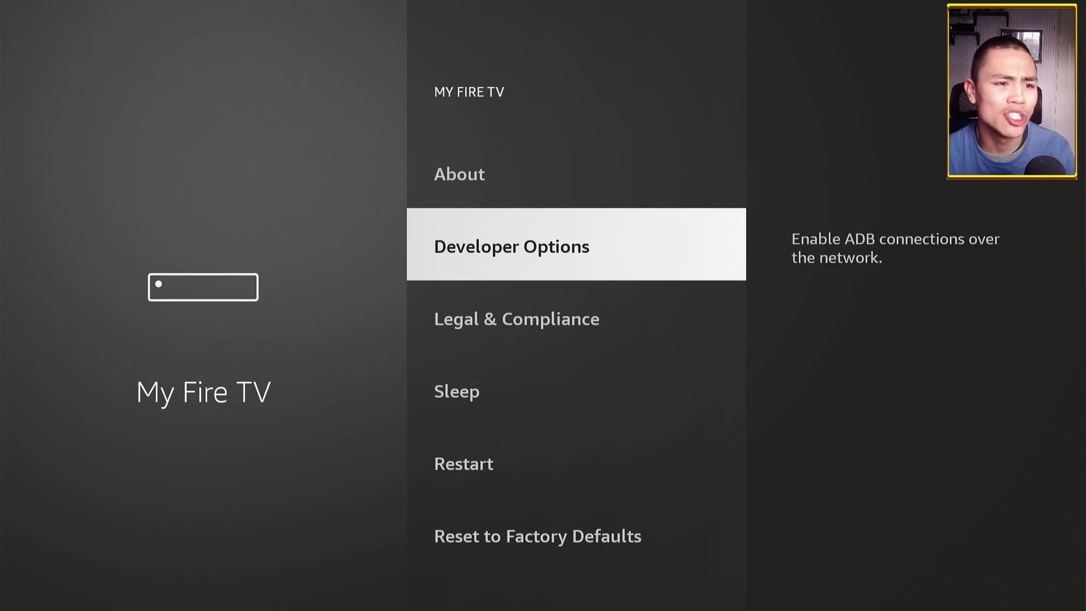
key("Up")
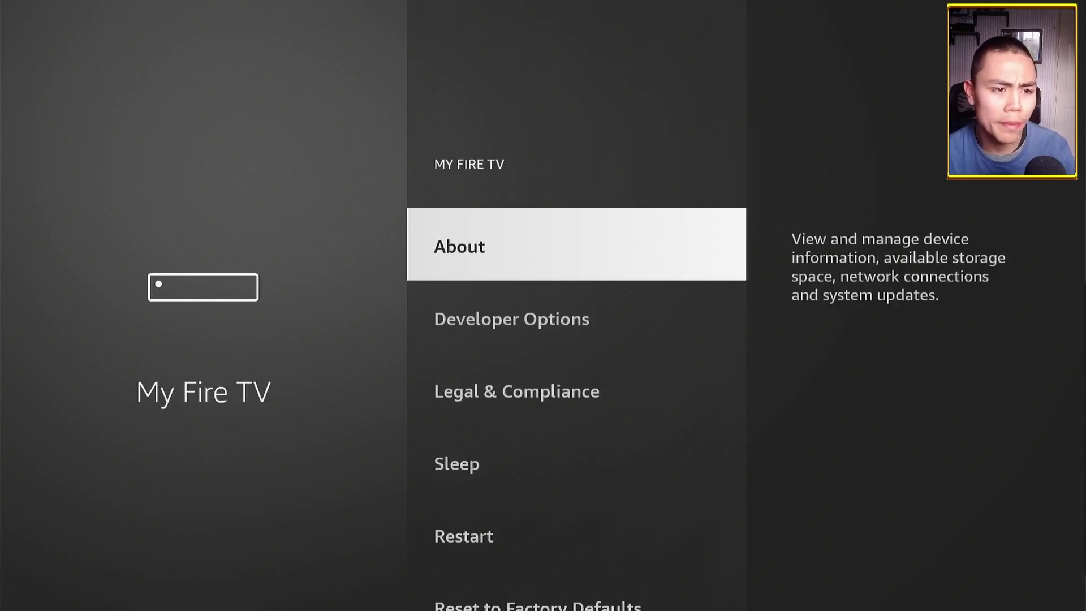
key("Return")
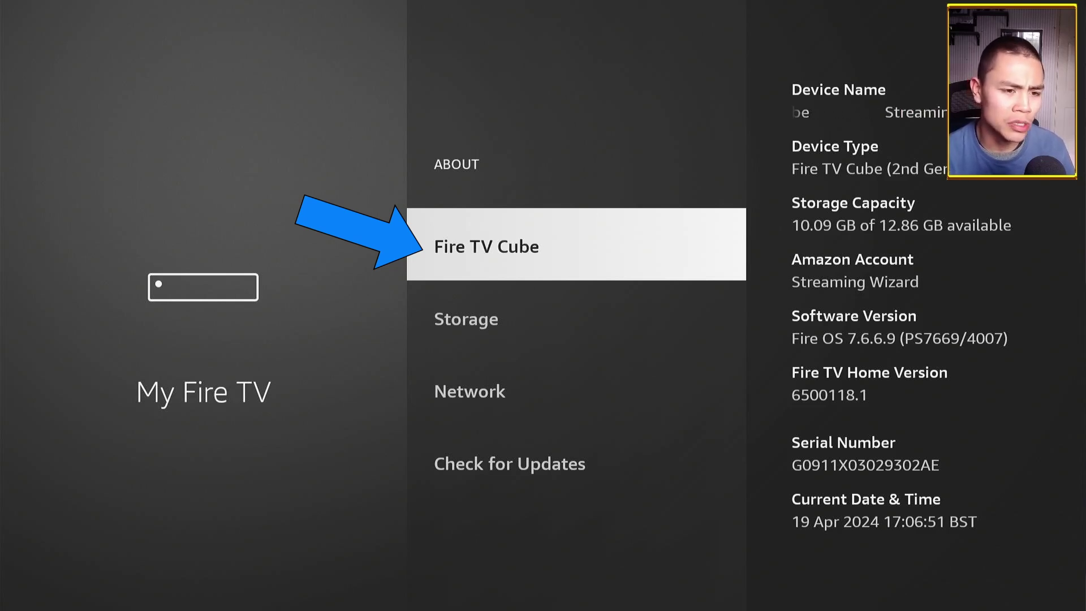
Press Fire TV Cube seven times to unlock developer mode, then move to Developer Options
key("Return")
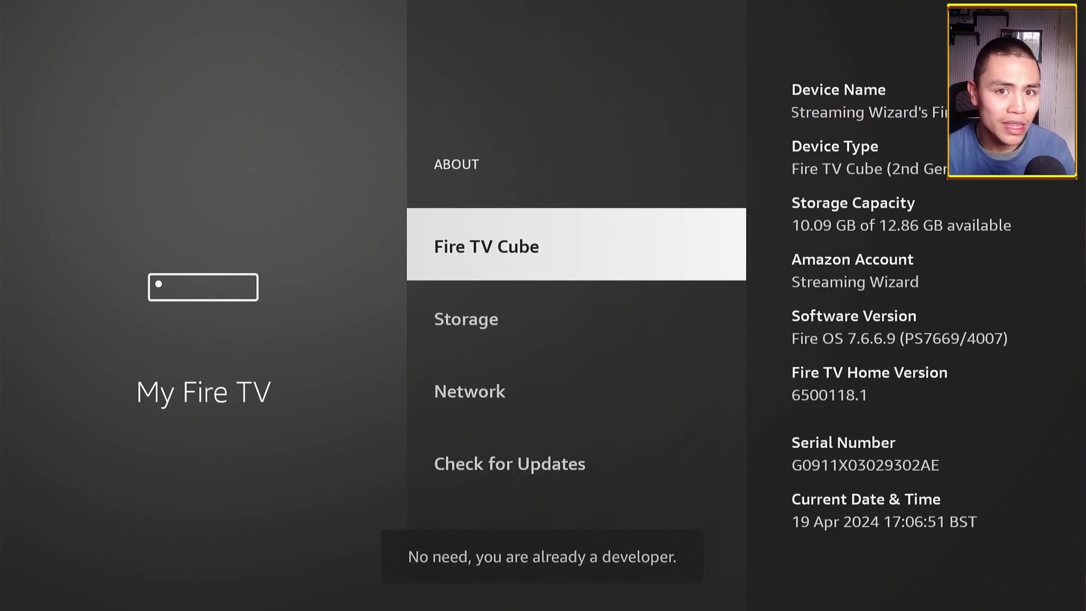
key("Escape")
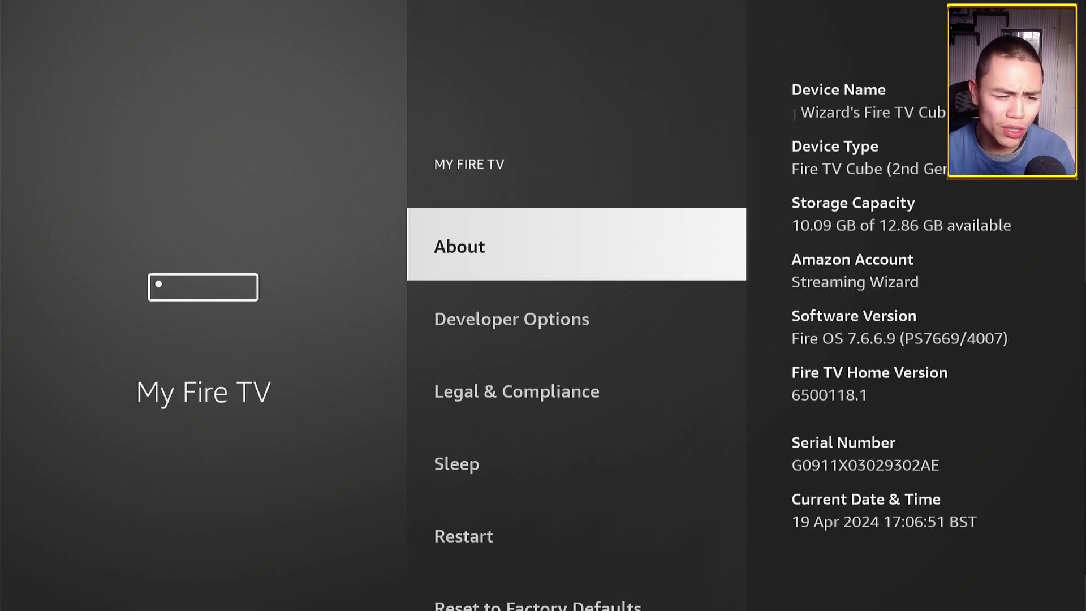
key("Down")
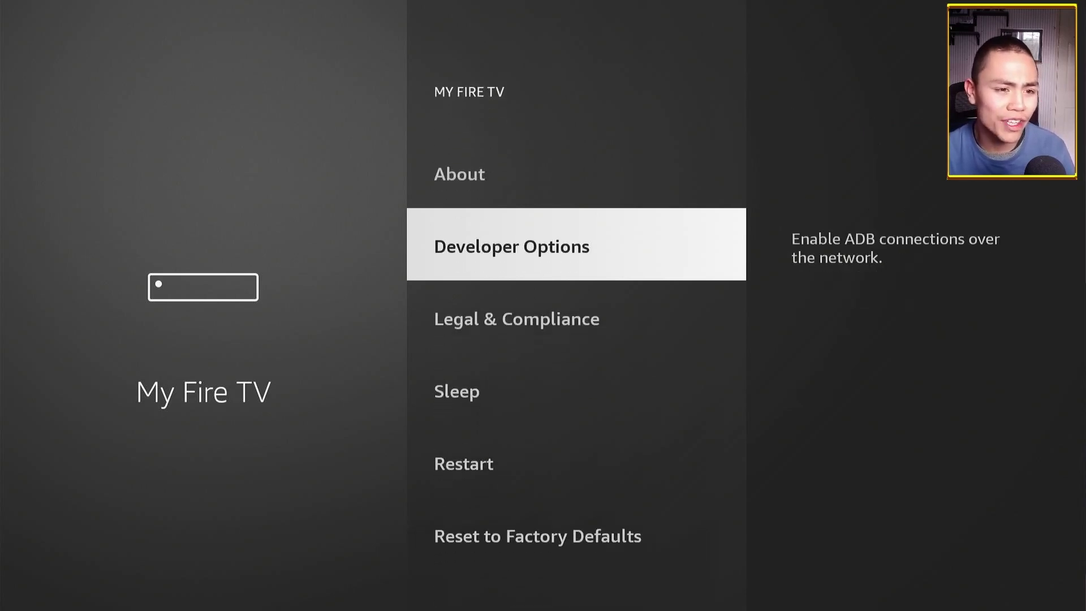
Turn on ADB Debugging and verify Downloader is allowed to install unknown apps
key("Return")
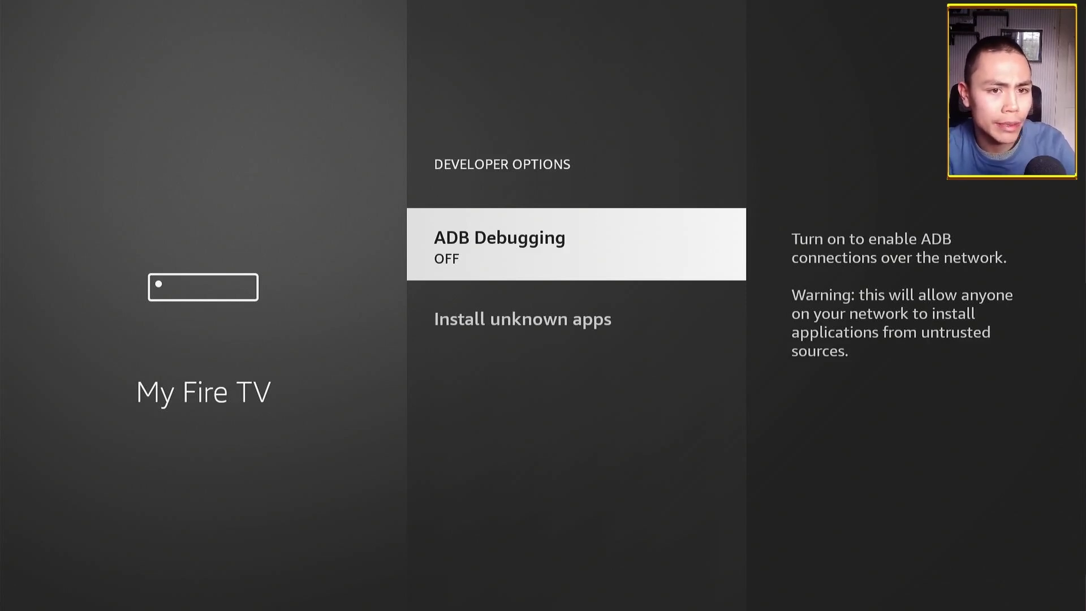
key("Return")
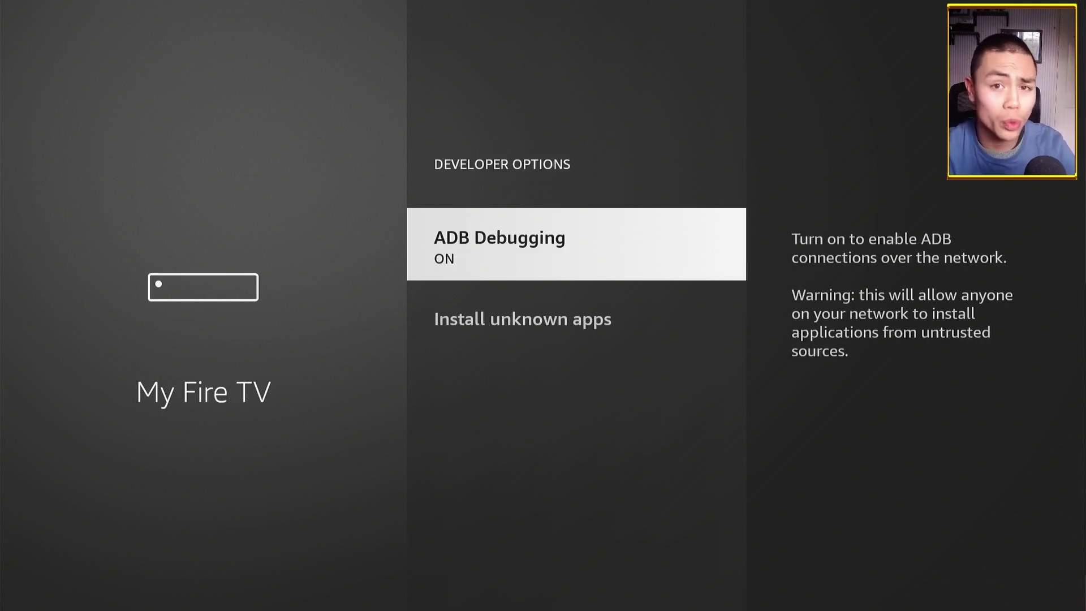
key("Down")
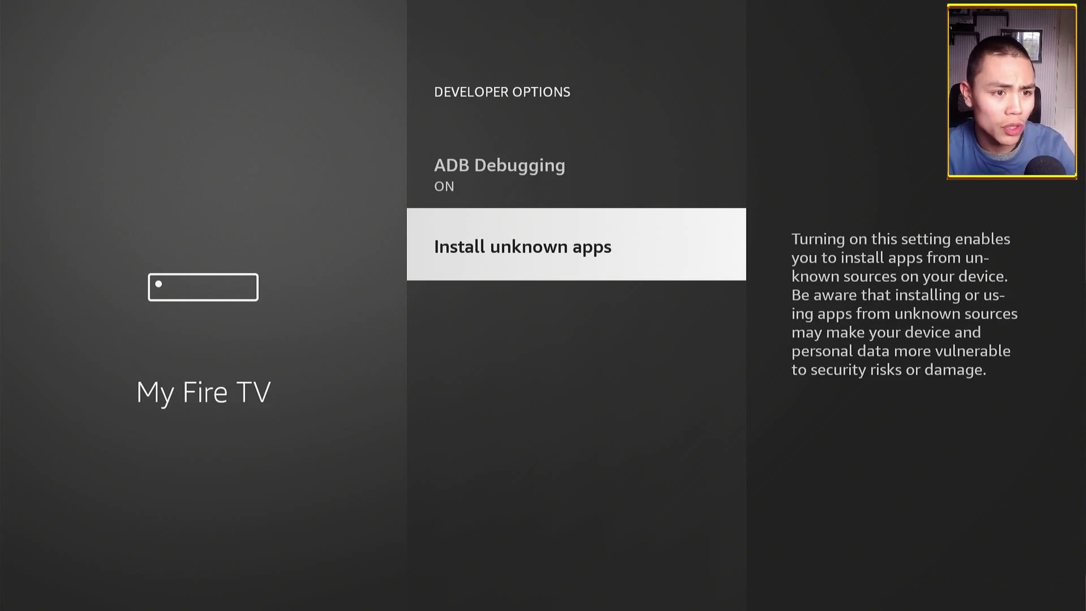
key("Return")
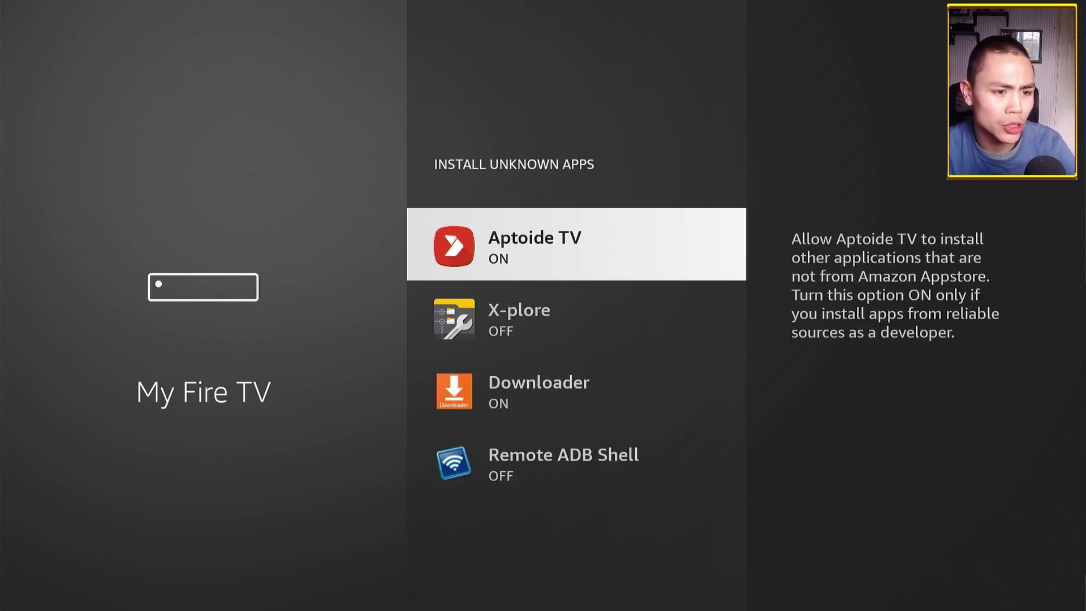
key("Down")
key("Down")
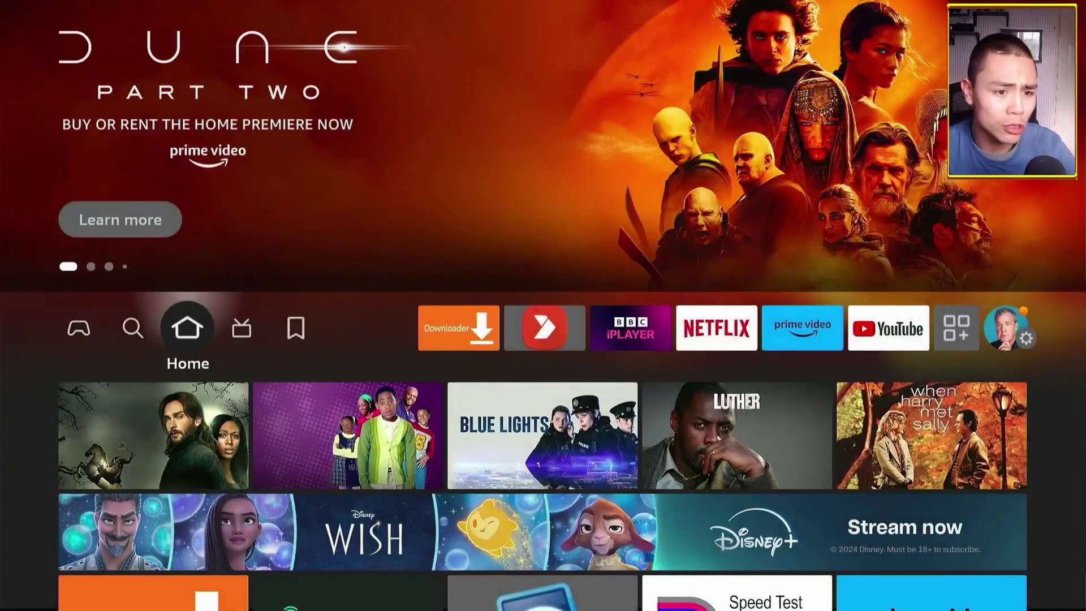
Launch Downloader from the home screen and select its URL field
key("Right")
key("Right")
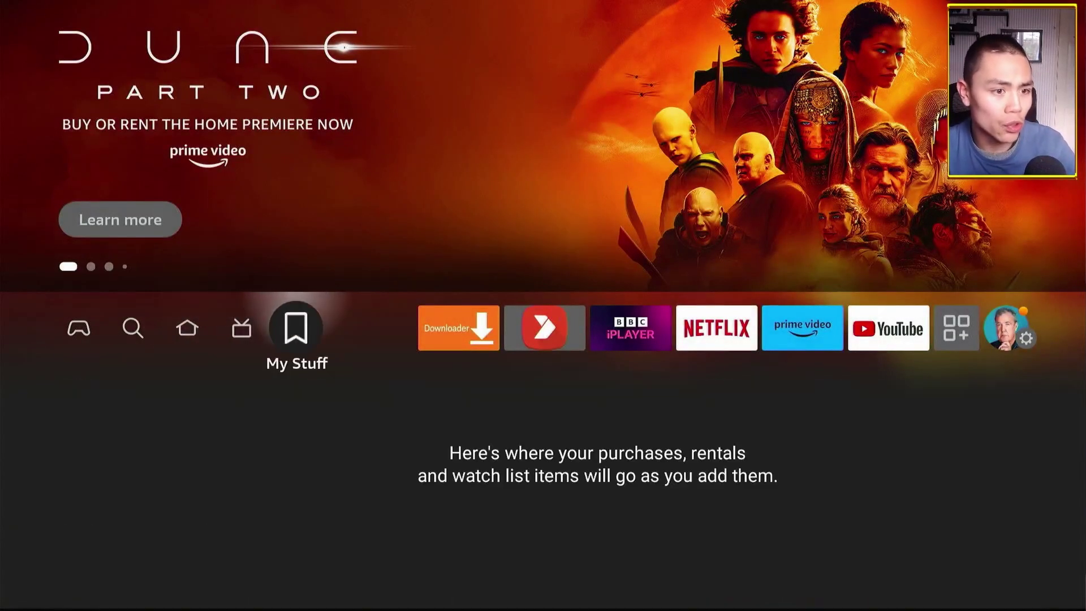
key("Right")
key("Return")
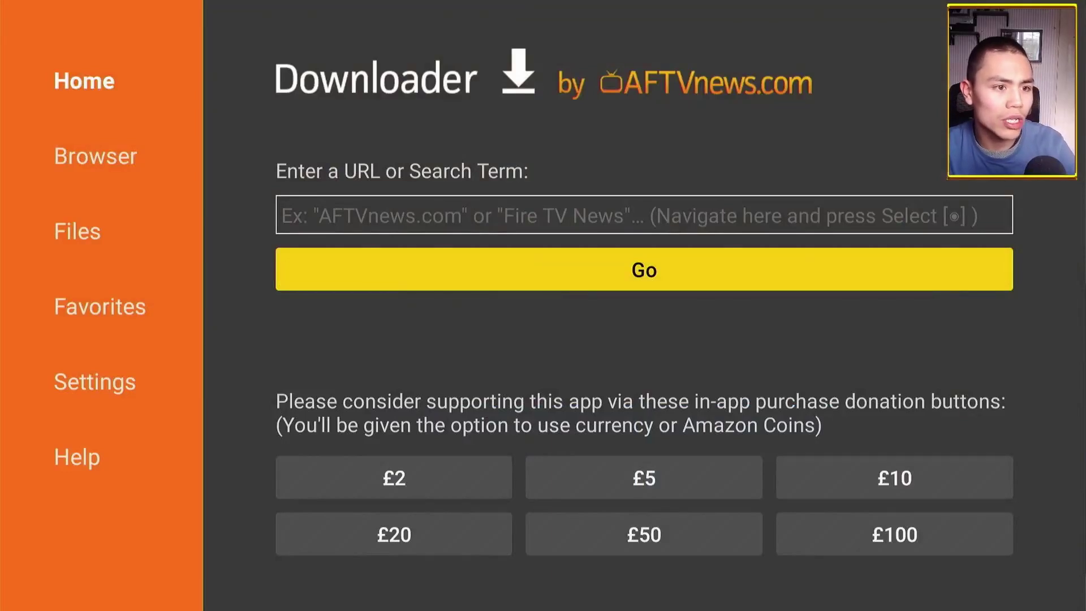
key("Up")
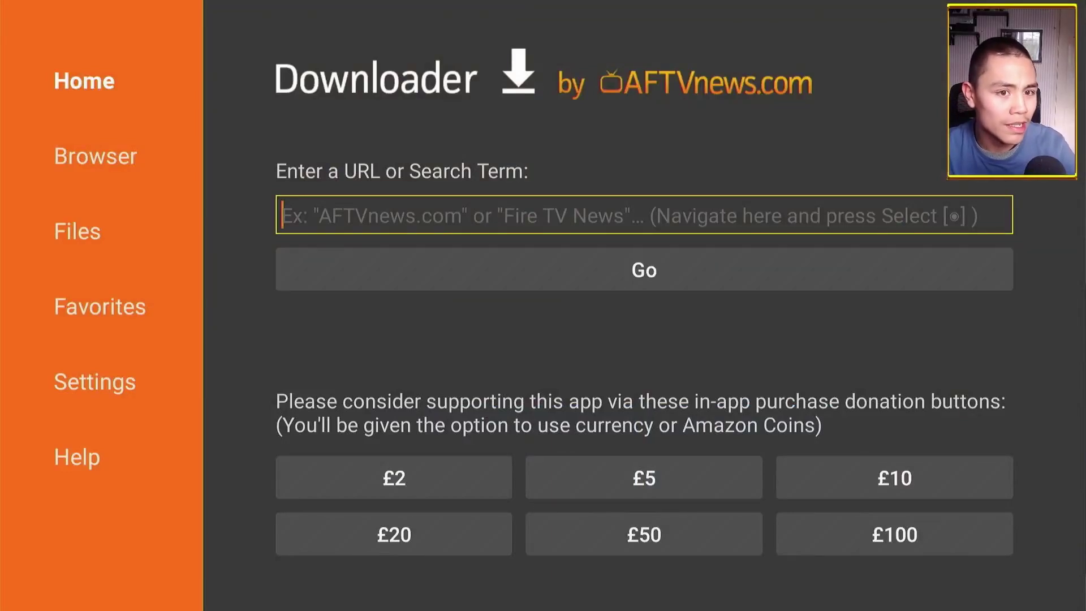
key("Return")
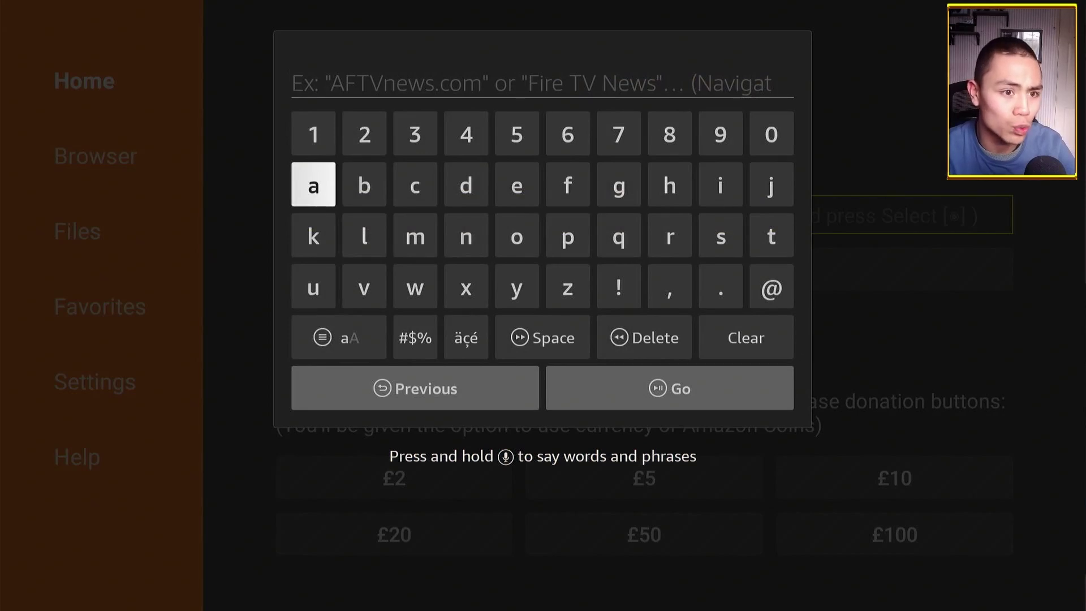
key("Up")
key("Left")
key("Left")
key("Left")
key("Return")
key("Right")
key("Right")
key("Right")
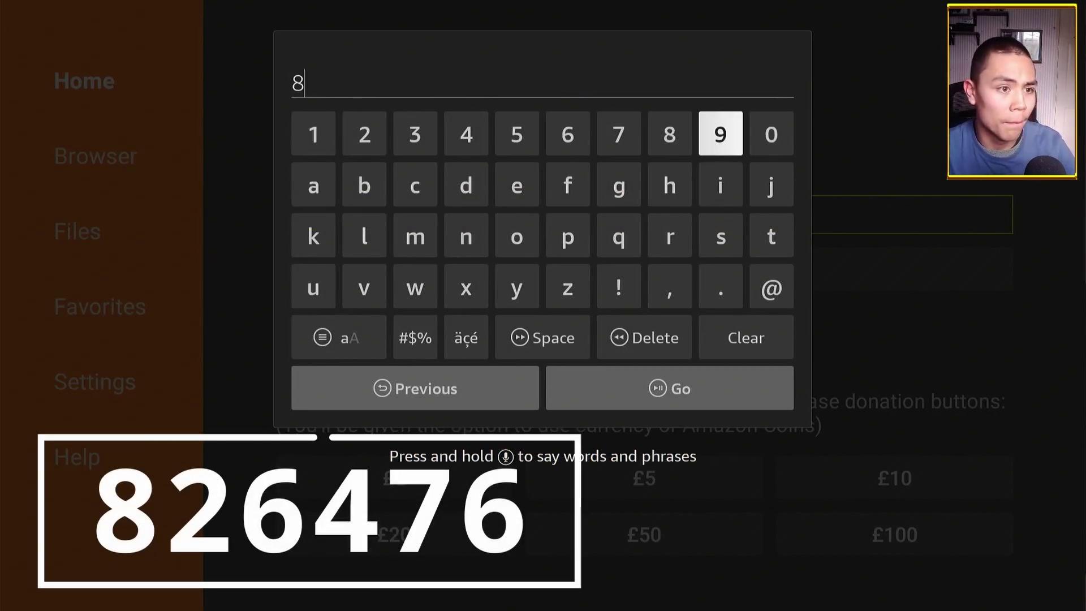
key("Right")
key("Return")
key("Right")
key("Right")
key("Right")
key("Right")
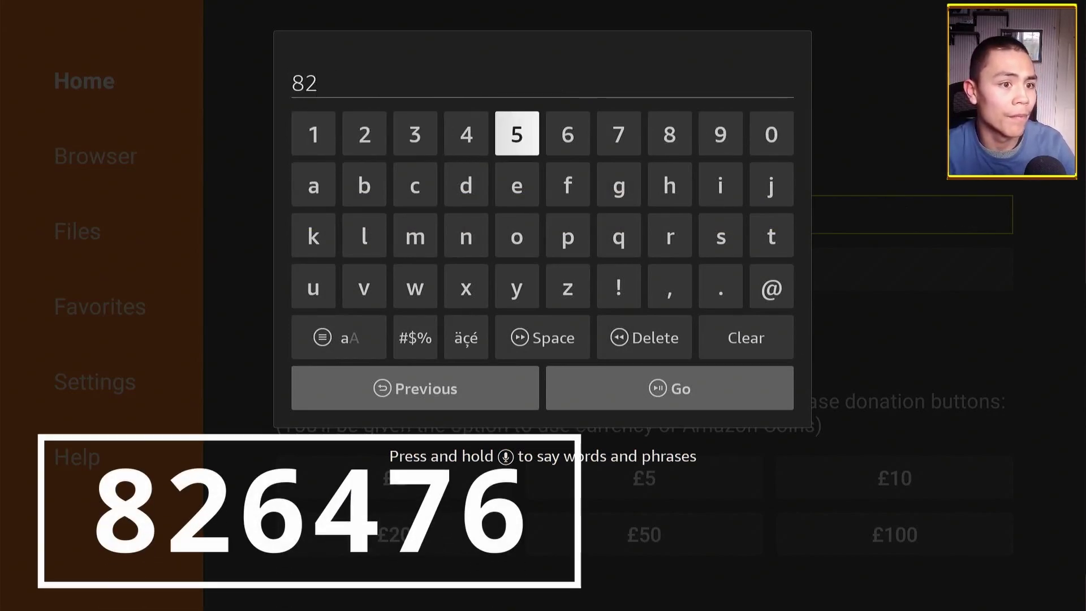
key("Return")
key("Left")
key("Left")
key("Return")
key("Right")
key("Right")
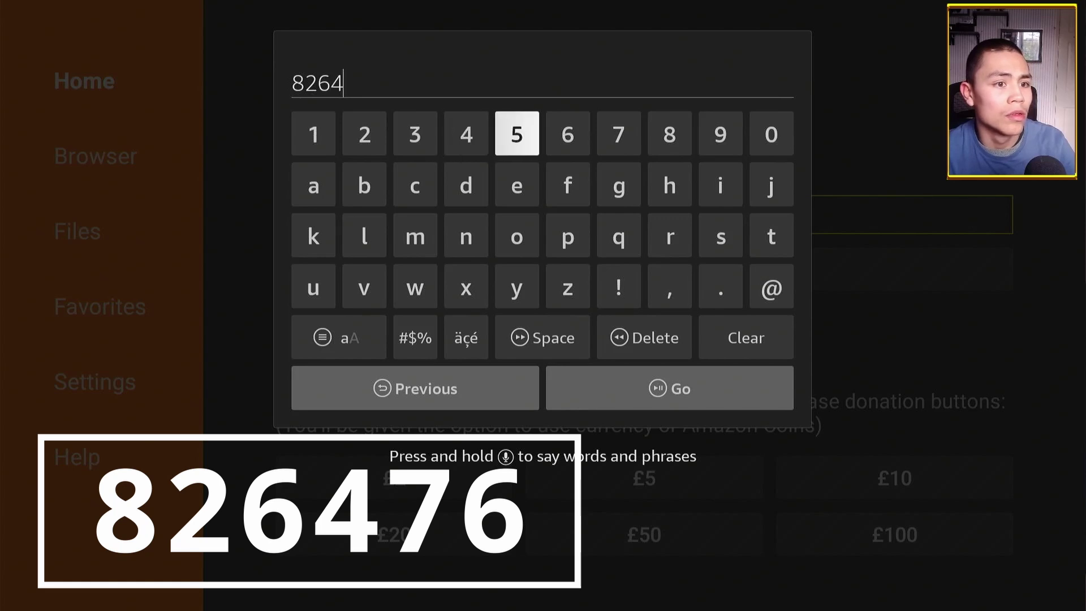
key("Right")
key("Return")
key("Left")
key("Return")
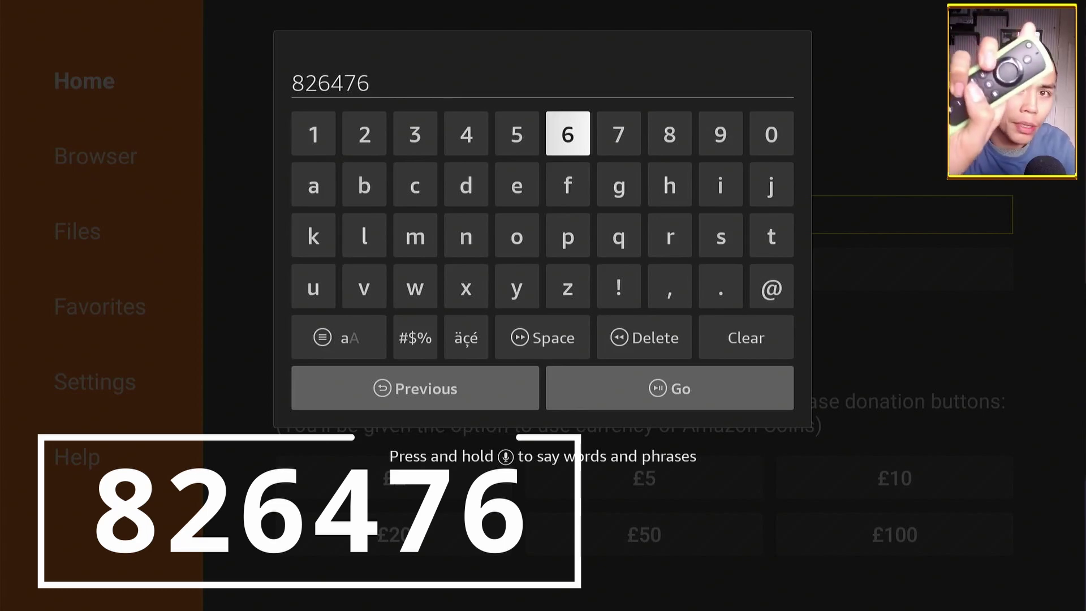
key("Down")
key("Down")
key("Down")
key("Down")
key("Down")
key("Return")
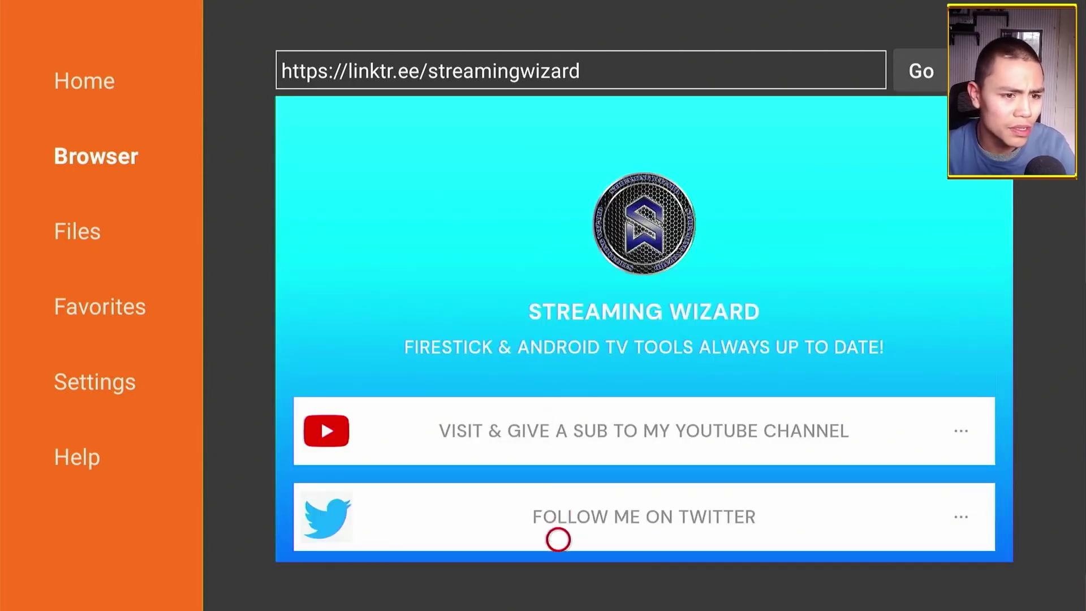
Scroll the Streaming Wizard linktree to Launchers and open Custom Launcher Fire TV (NEW METHOD 2024)
scroll(559, 539, "down", 3)
scroll(558, 539, "down", 10)
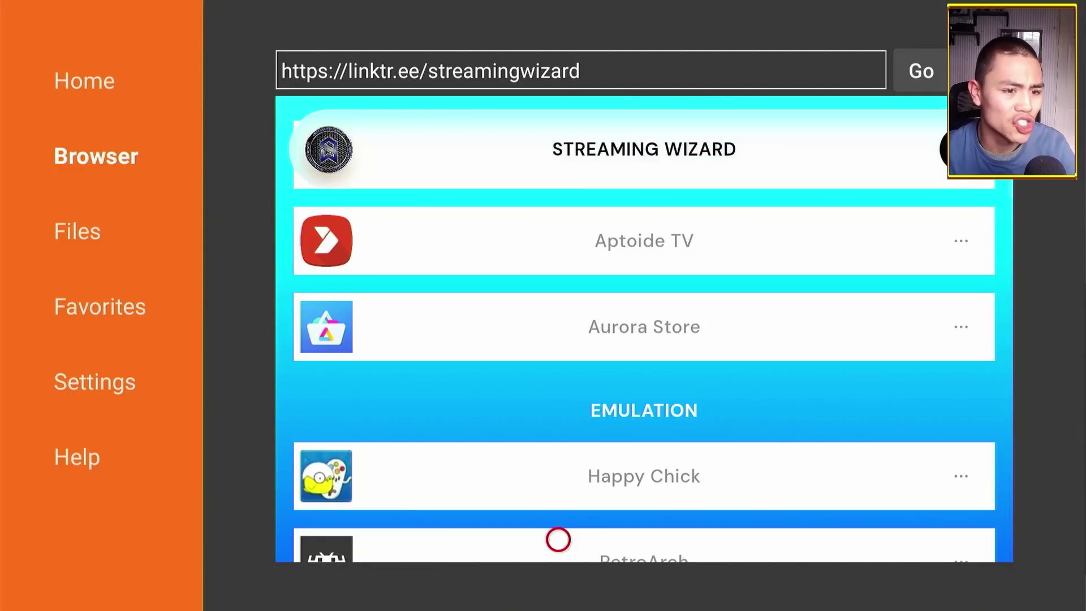
scroll(558, 539, "down", 10)
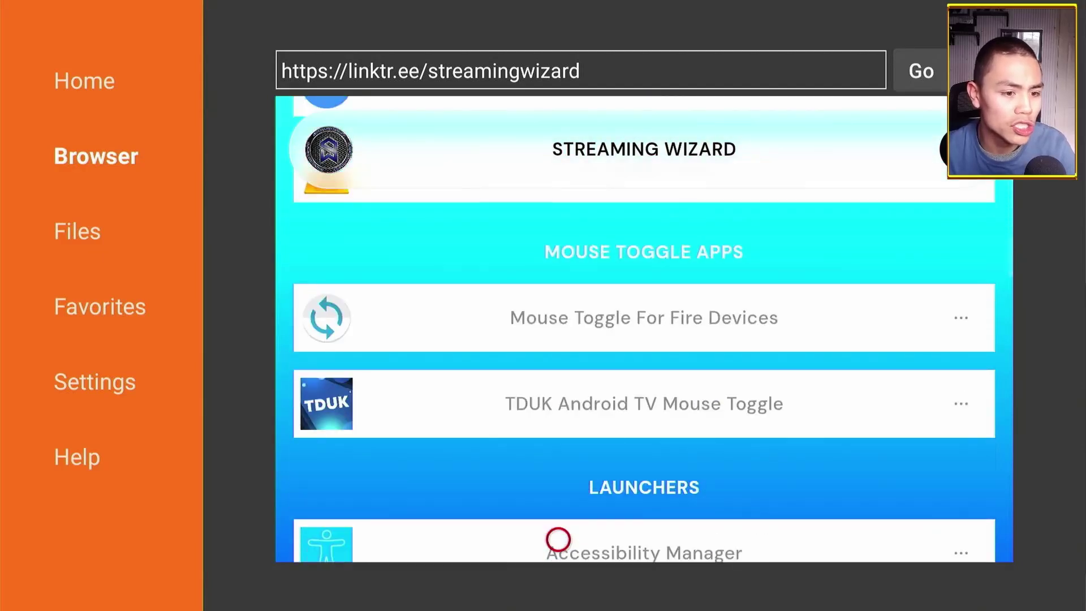
scroll(558, 124, "up", 4)
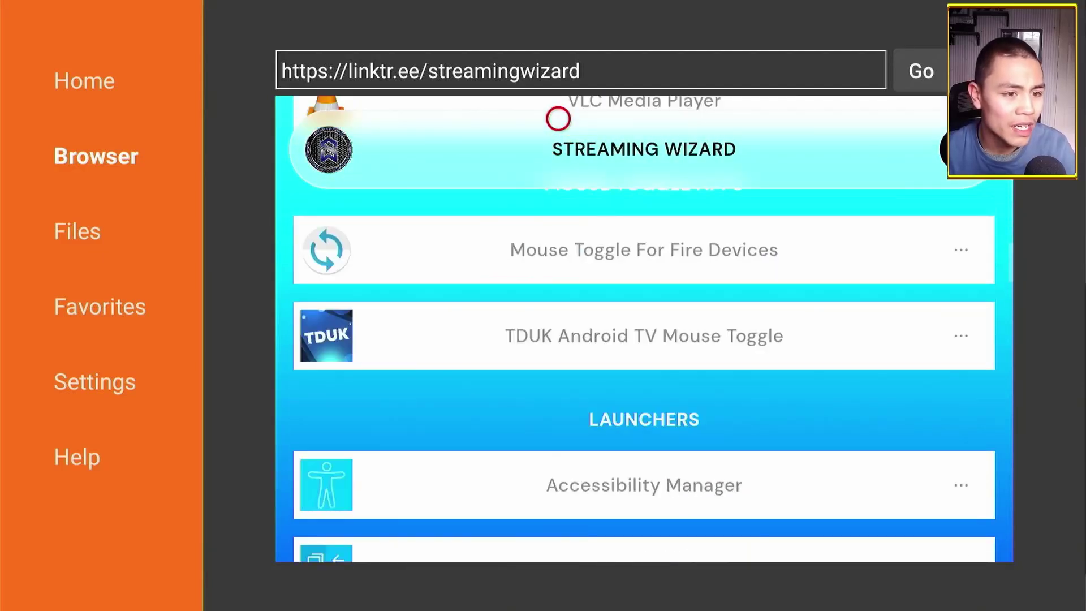
scroll(558, 539, "down", 5)
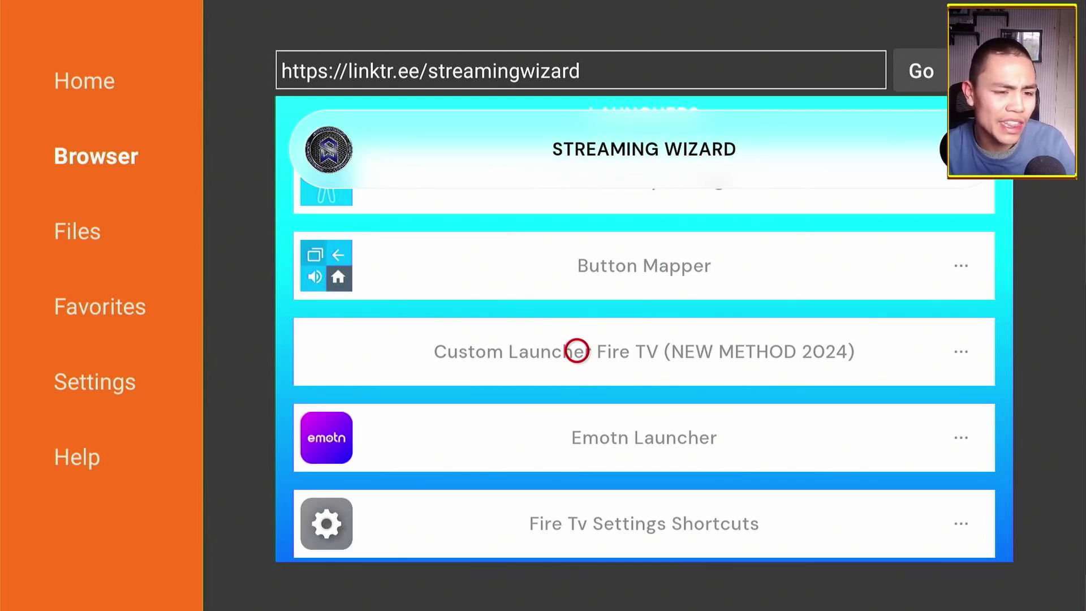
left_click(577, 351)
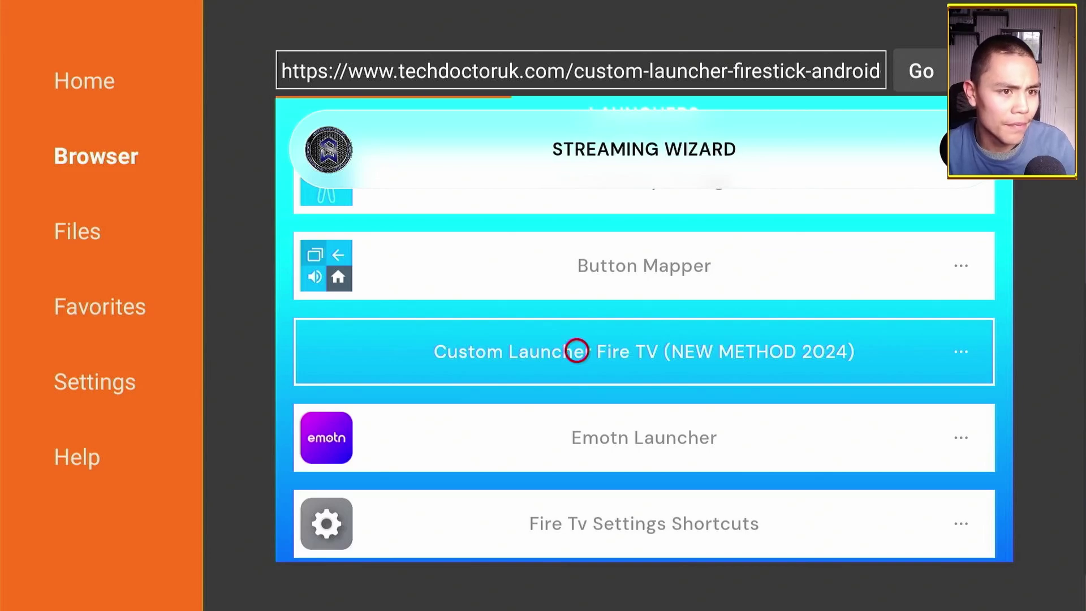